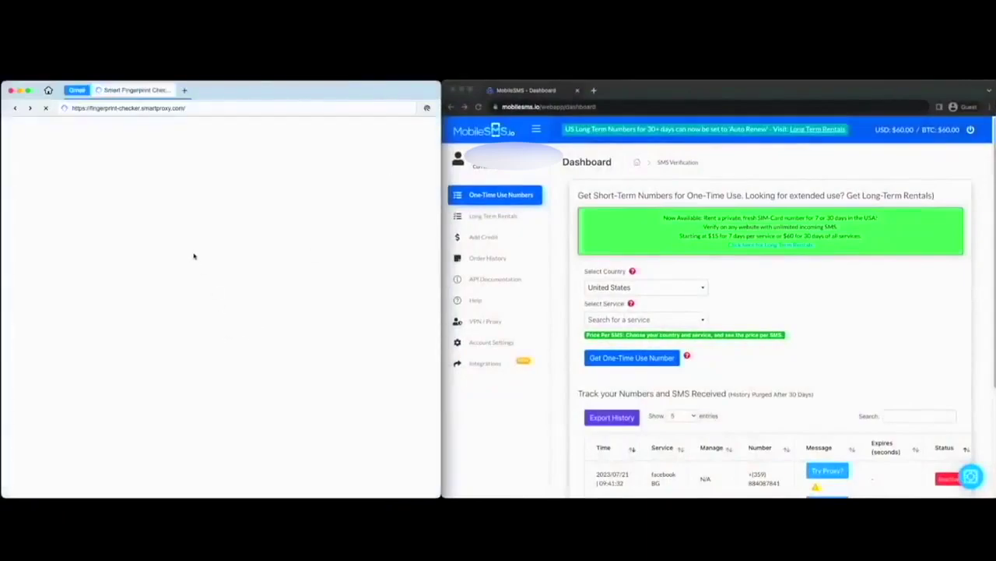
Step: Open the Gmail sign-in page and start creating a new Google account
{"action": "triple_click", "coordinate": [54, 242]}
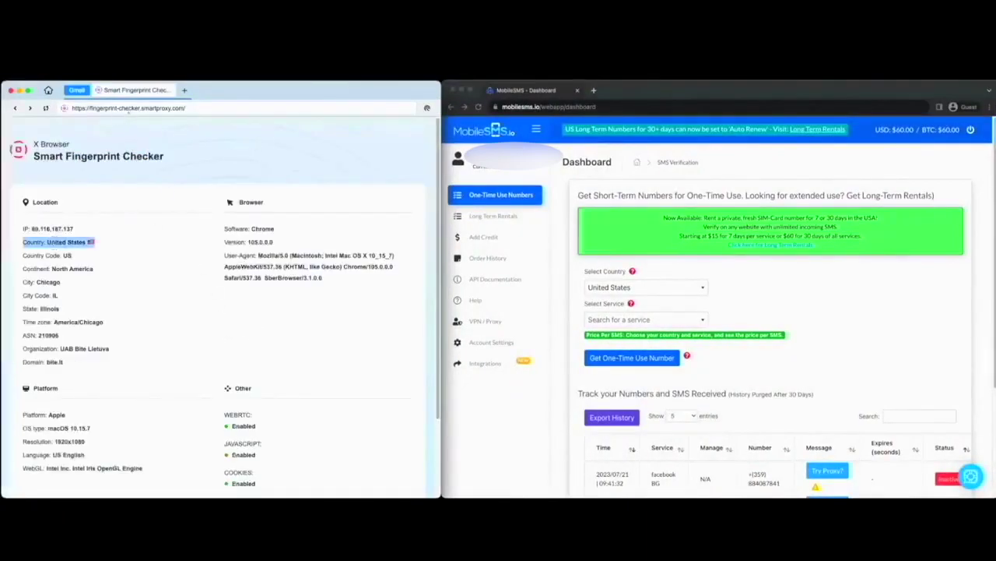
{"action": "left_click", "coordinate": [129, 108]}
{"action": "type", "text": "gmail.google.com%2Fmail%2Fu%2F0%2F&emr=1&"}
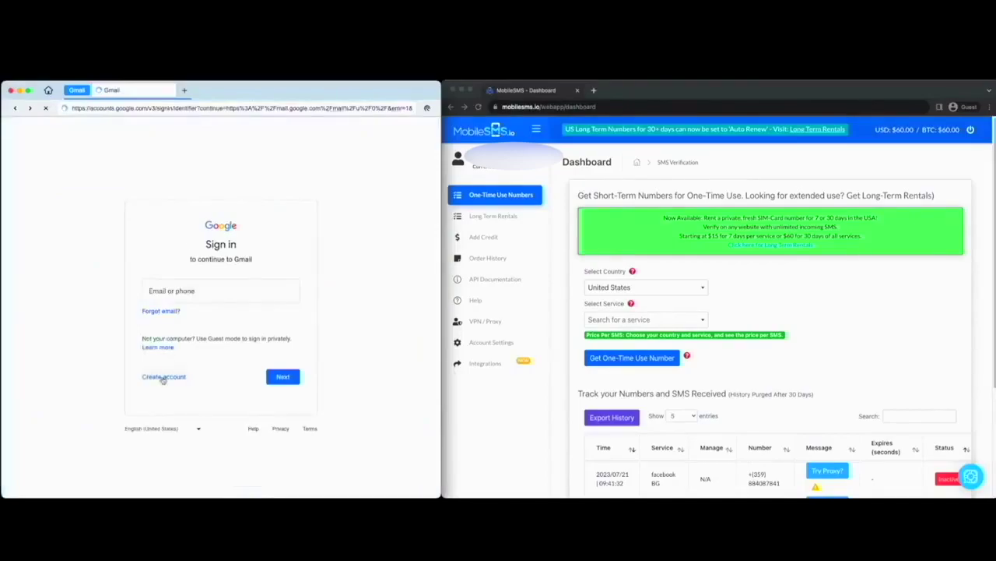
{"action": "left_click", "coordinate": [162, 377]}
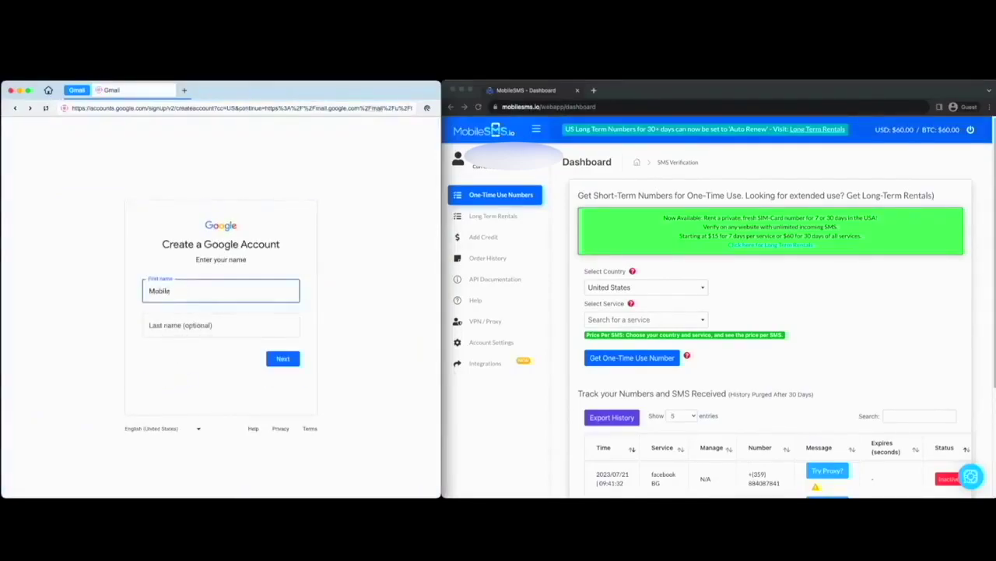
Step: Enter Mobile as the first name and SMS as the last name, and continue to the basic information form
{"action": "key", "text": "Tab"}
{"action": "type", "text": "SMS"}
{"action": "left_click", "coordinate": [283, 358]}
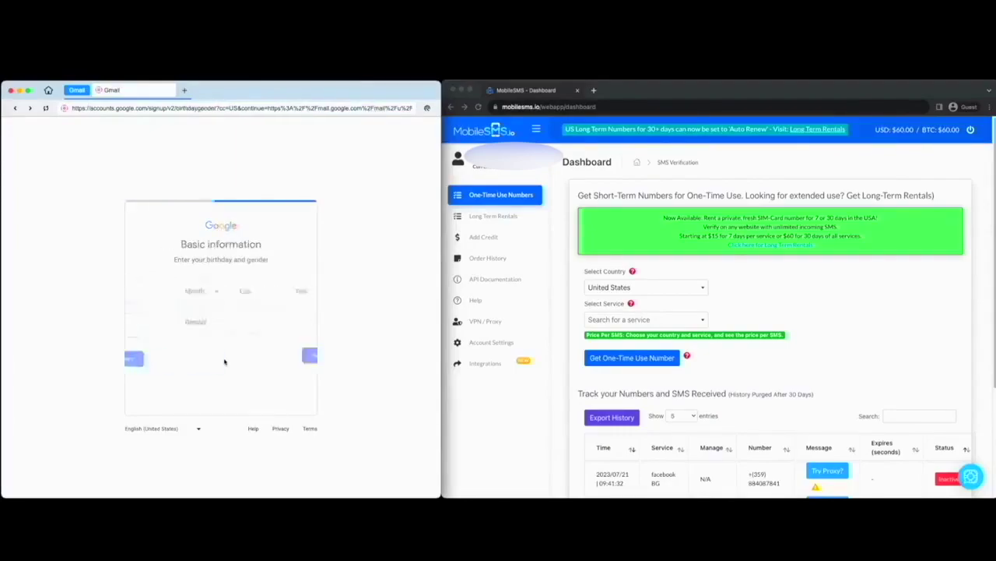
Step: Fill in the date of birth, set the gender to Male, and submit the basic information
{"action": "left_click", "coordinate": [168, 291]}
{"action": "left_click", "coordinate": [163, 302]}
{"action": "key", "text": "Tab"}
{"action": "type", "text": "14"}
{"action": "key", "text": "Tab"}
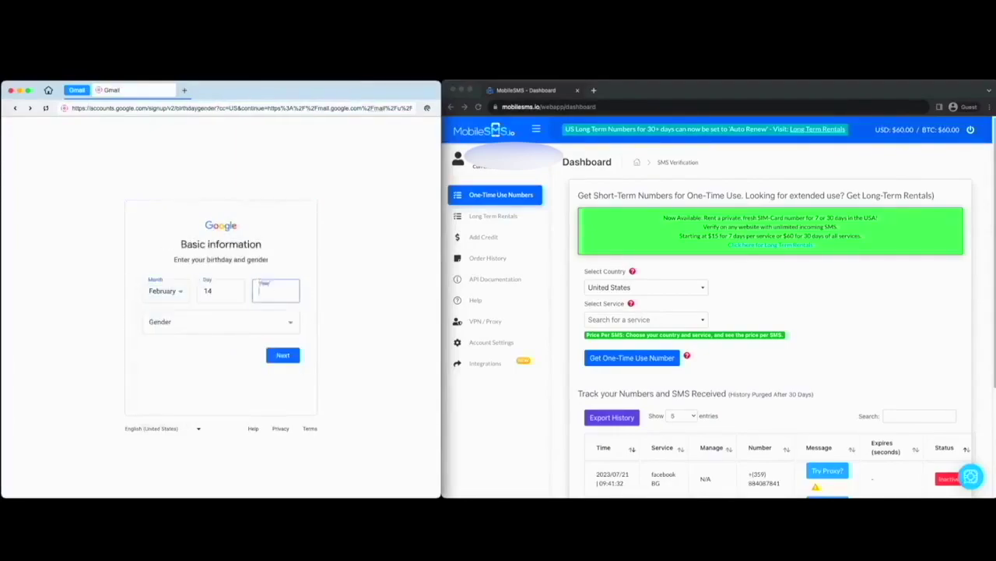
{"action": "type", "text": "1984"}
{"action": "left_click", "coordinate": [218, 331]}
{"action": "left_click", "coordinate": [218, 333]}
{"action": "left_click", "coordinate": [283, 356]}
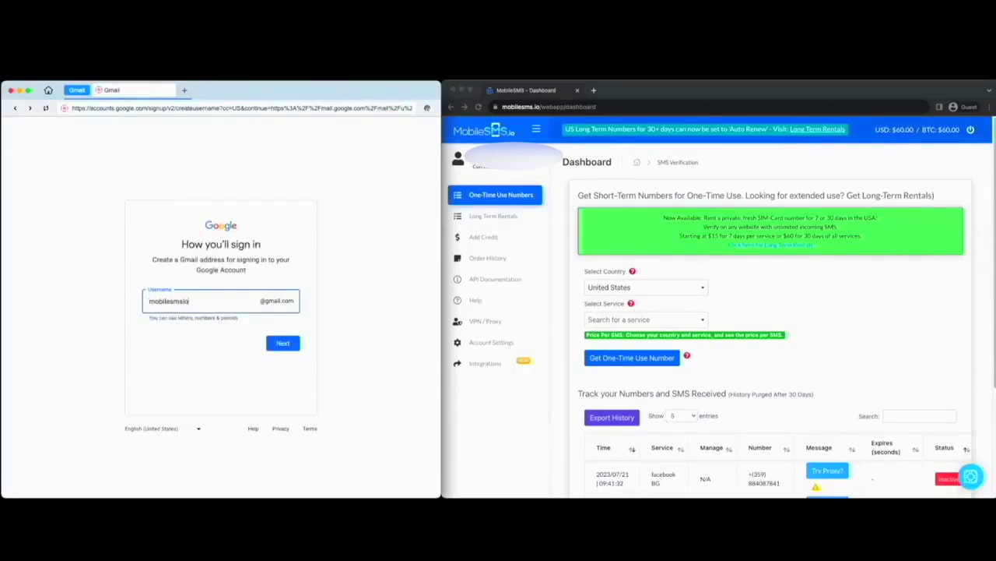
Step: Choose an available Gmail username, and create and confirm the account password
{"action": "left_click", "coordinate": [283, 343]}
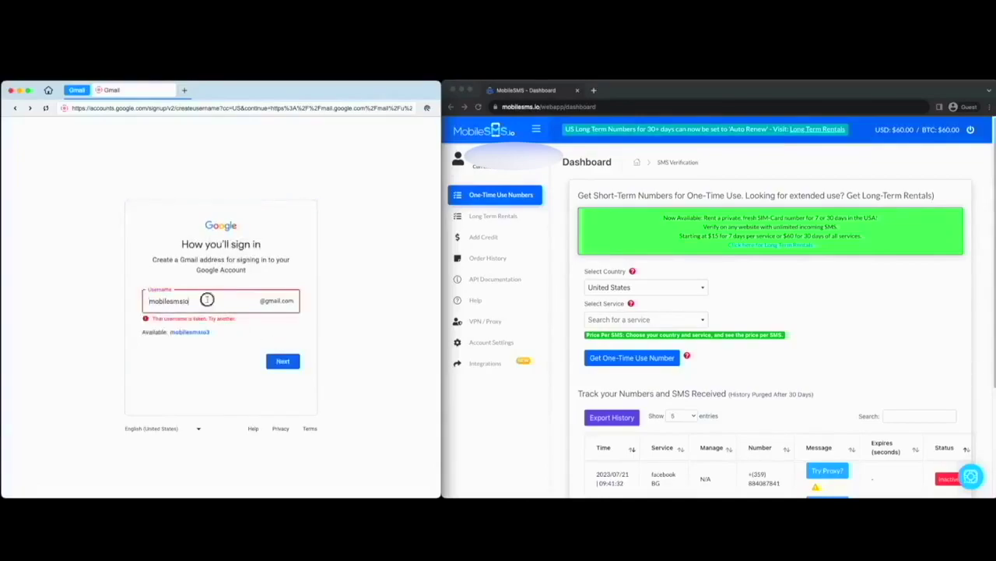
{"action": "key", "text": "Return"}
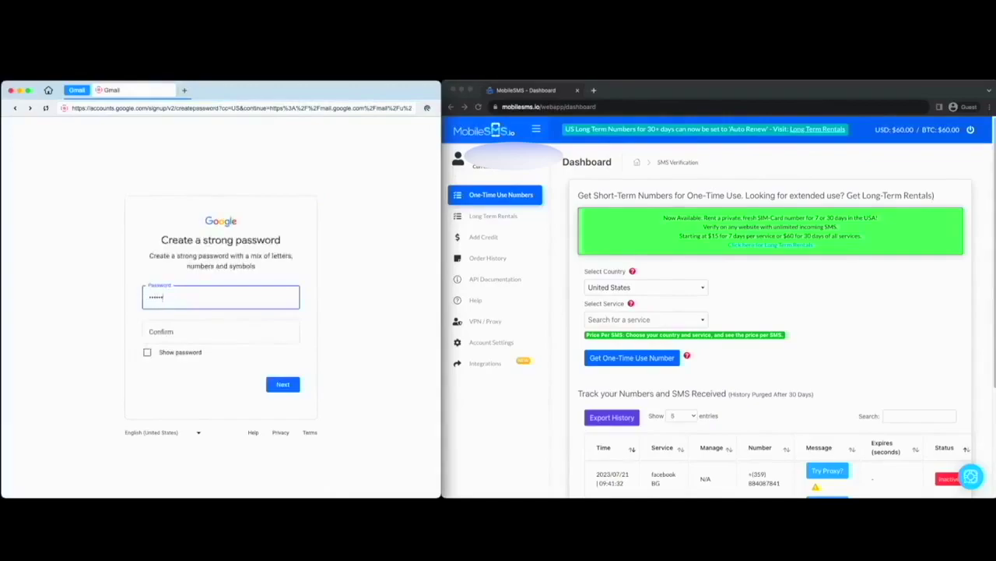
{"action": "left_click", "coordinate": [220, 331]}
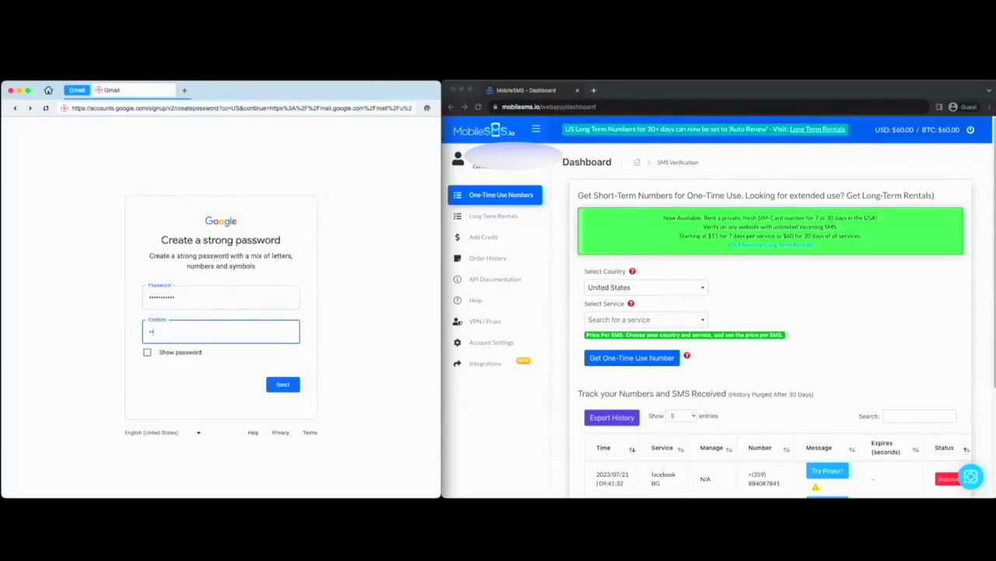
{"action": "key", "text": "Return"}
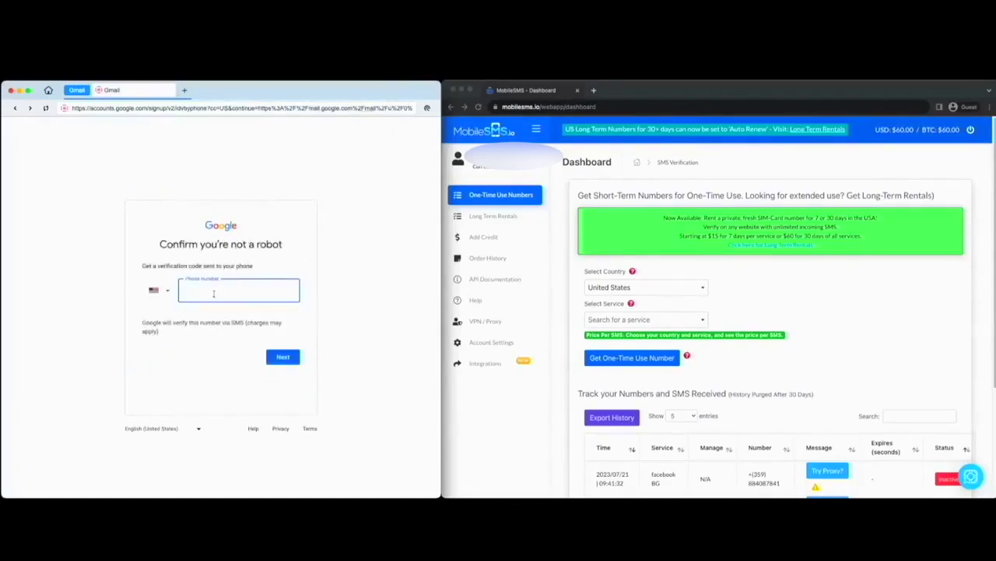
Step: In MobileSMS.io, check out a long-term United States number for the gmail service for 30 days ($30)
{"action": "left_click", "coordinate": [498, 217]}
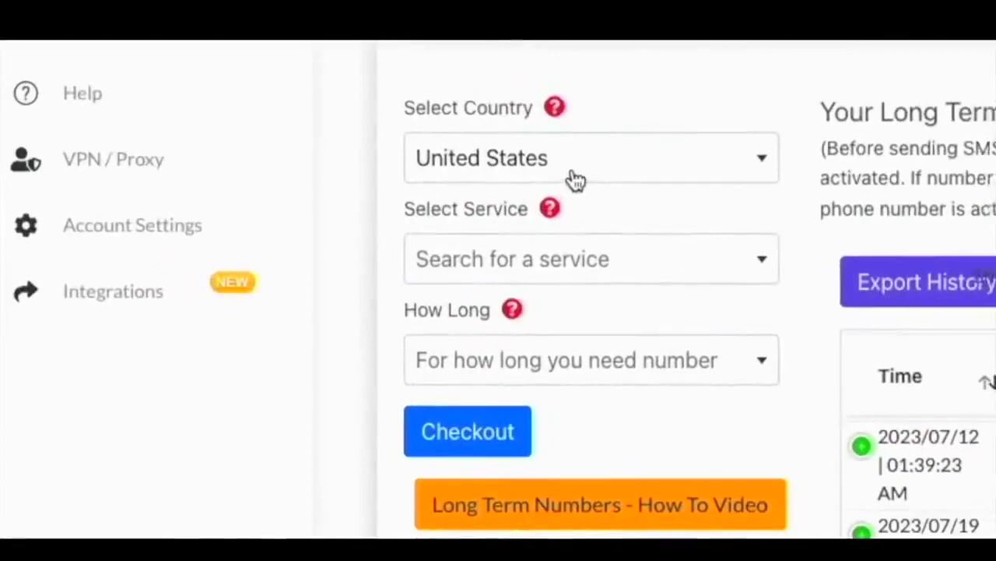
{"action": "left_click", "coordinate": [535, 280]}
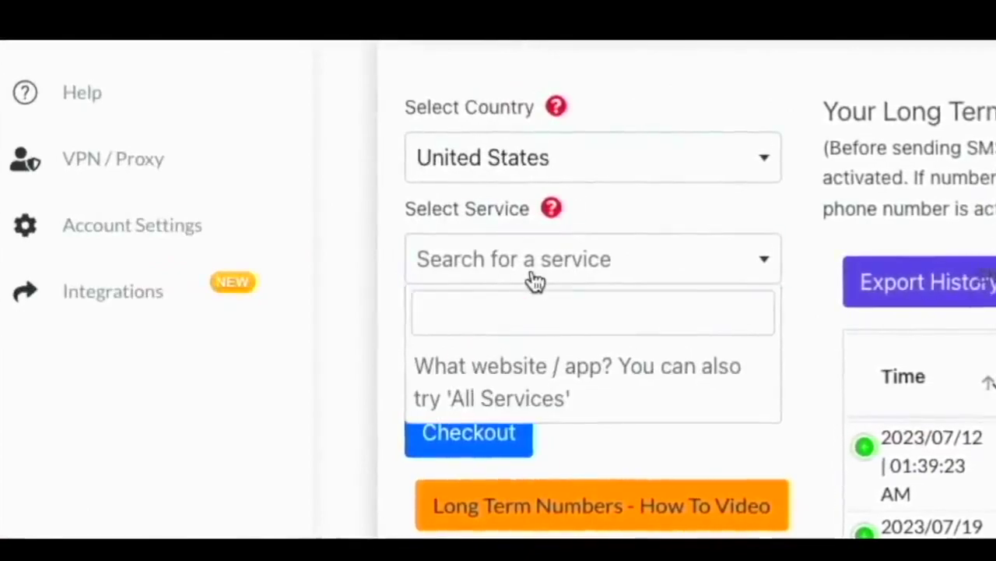
{"action": "type", "text": "gmail"}
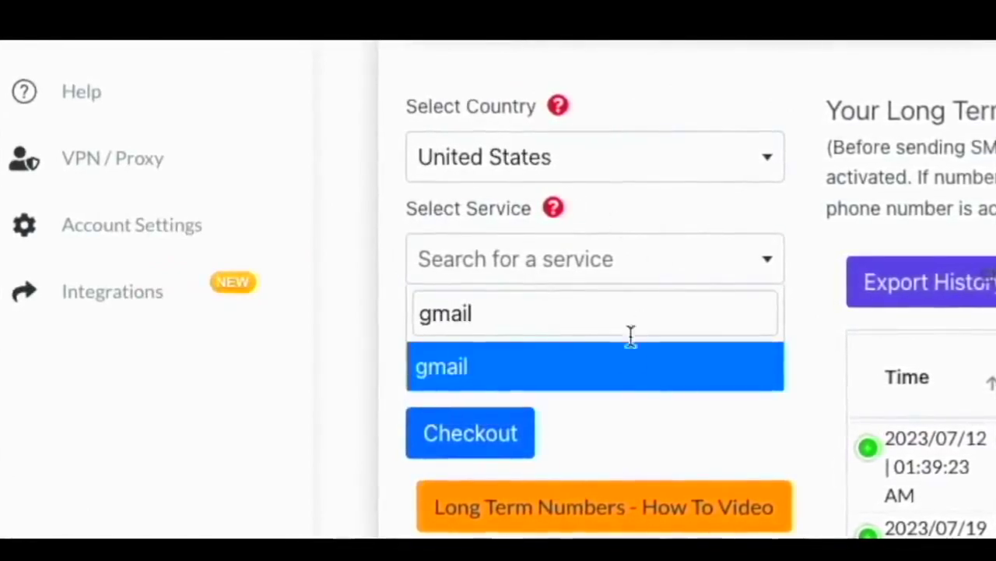
{"action": "left_click", "coordinate": [629, 361]}
{"action": "left_click", "coordinate": [574, 367]}
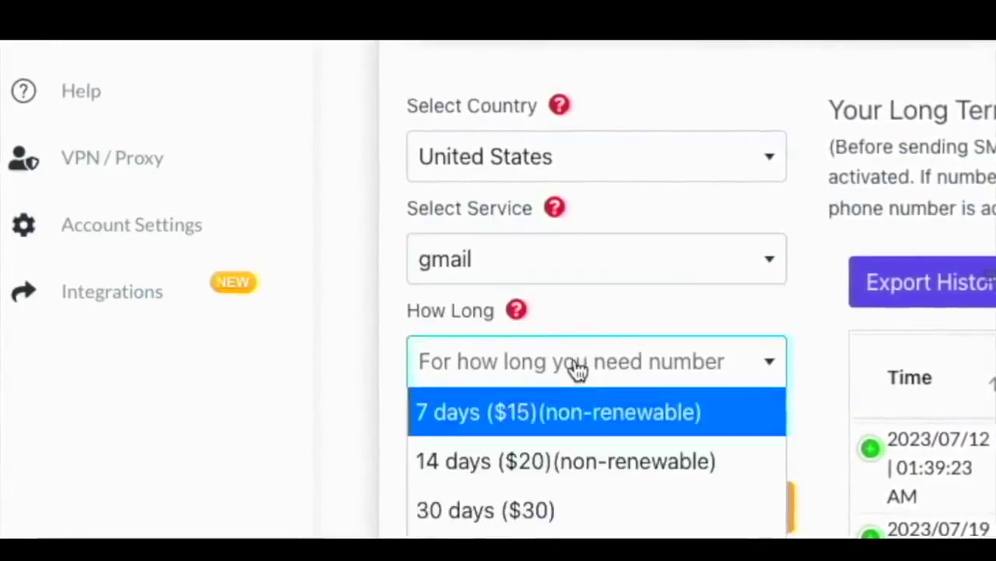
{"action": "left_click", "coordinate": [537, 510]}
{"action": "left_click", "coordinate": [476, 436]}
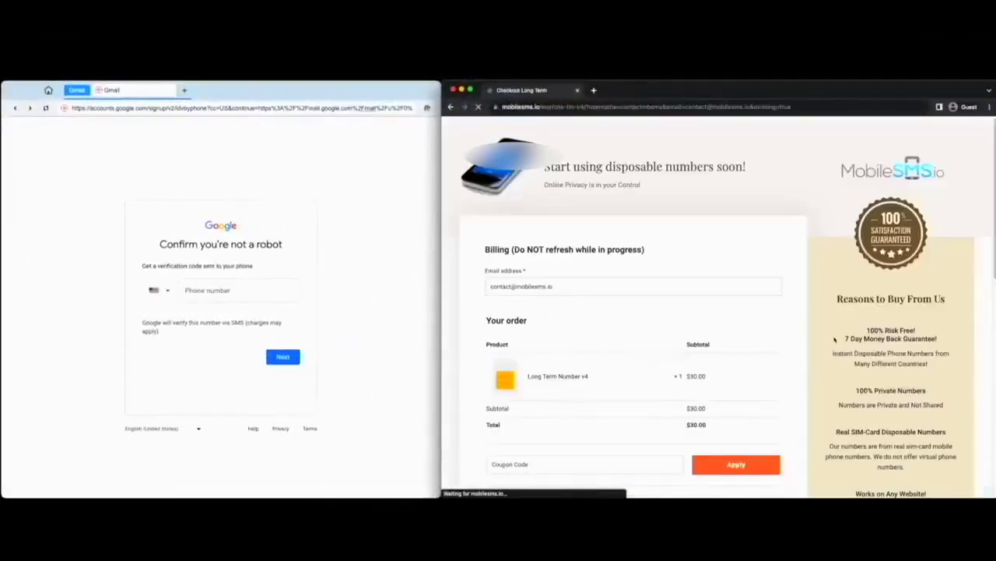
Step: Complete the long-term number order using the account funds
{"action": "scroll", "coordinate": [610, 336], "scroll_direction": "down", "scroll_amount": 5}
{"action": "left_click", "coordinate": [491, 231]}
{"action": "left_click", "coordinate": [627, 402]}
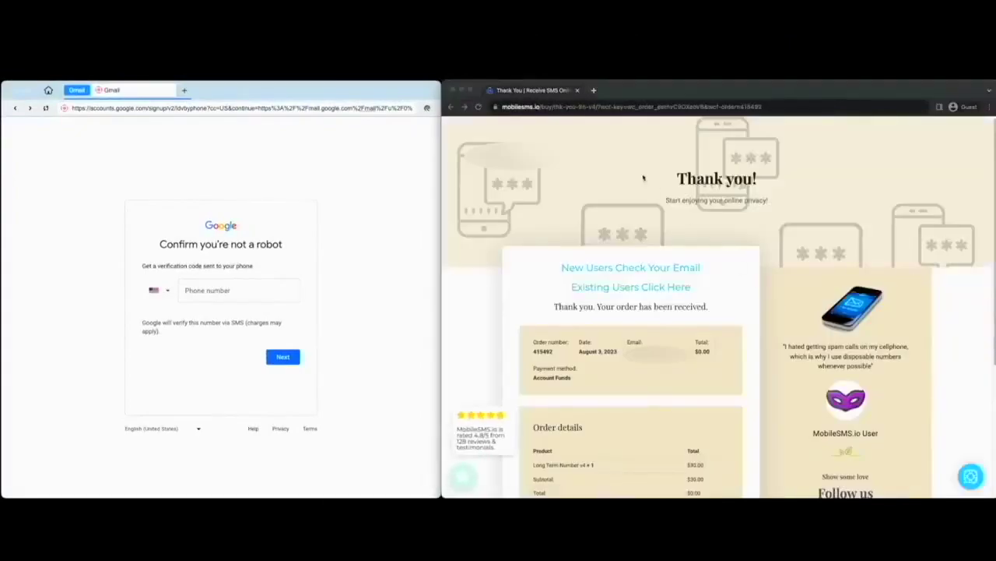
Step: Copy the newly rented Gmail number from the long-term rentals and submit it as Google's verification phone number
{"action": "left_click", "coordinate": [626, 289]}
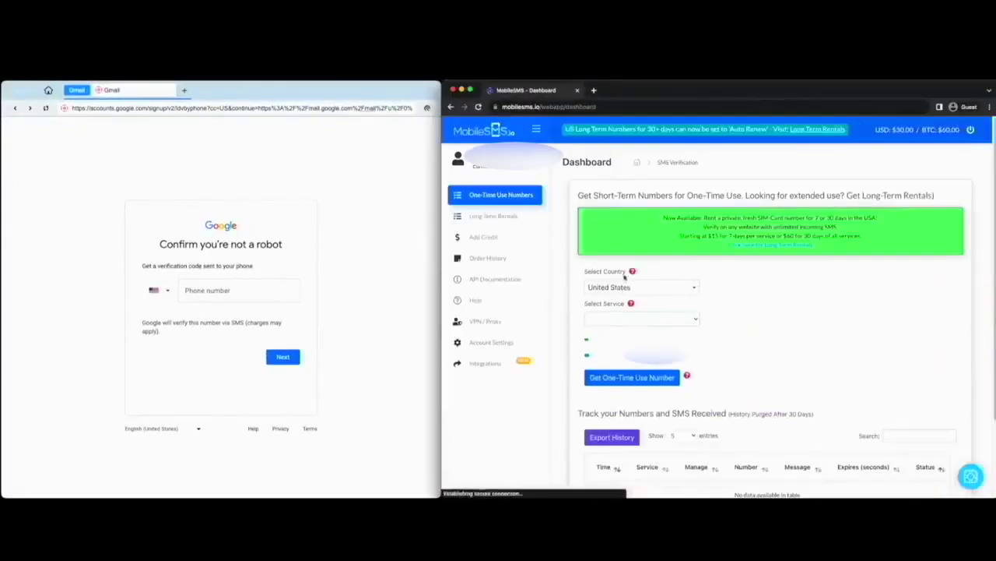
{"action": "left_click", "coordinate": [494, 215]}
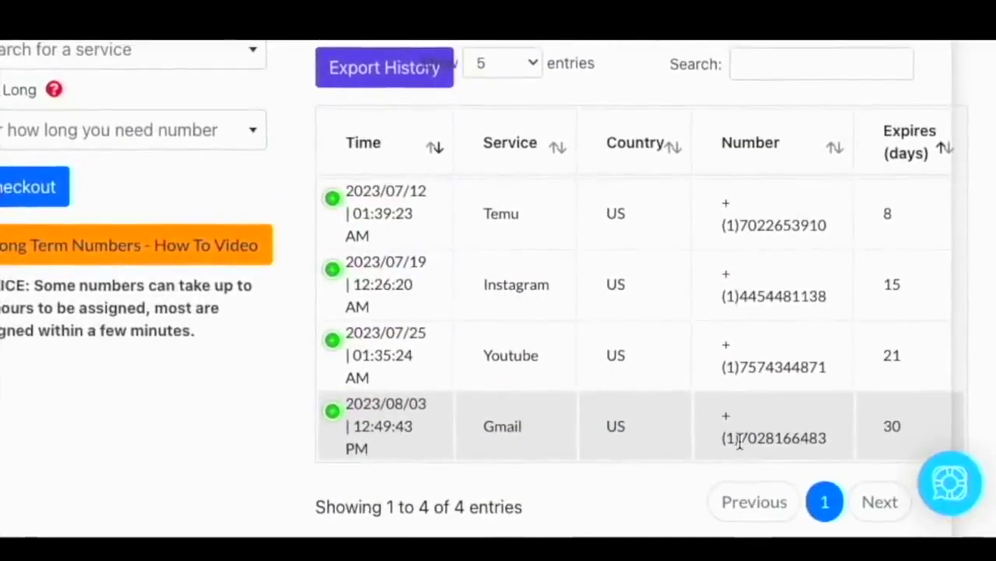
{"action": "left_click_drag", "start_coordinate": [738, 437], "coordinate": [831, 441]}
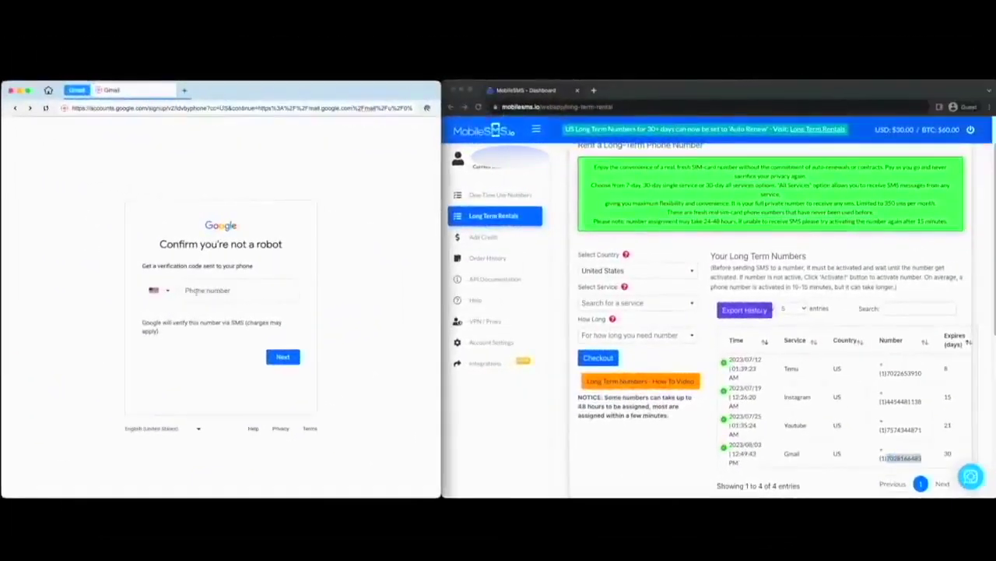
{"action": "left_click", "coordinate": [206, 290]}
{"action": "left_click", "coordinate": [282, 359]}
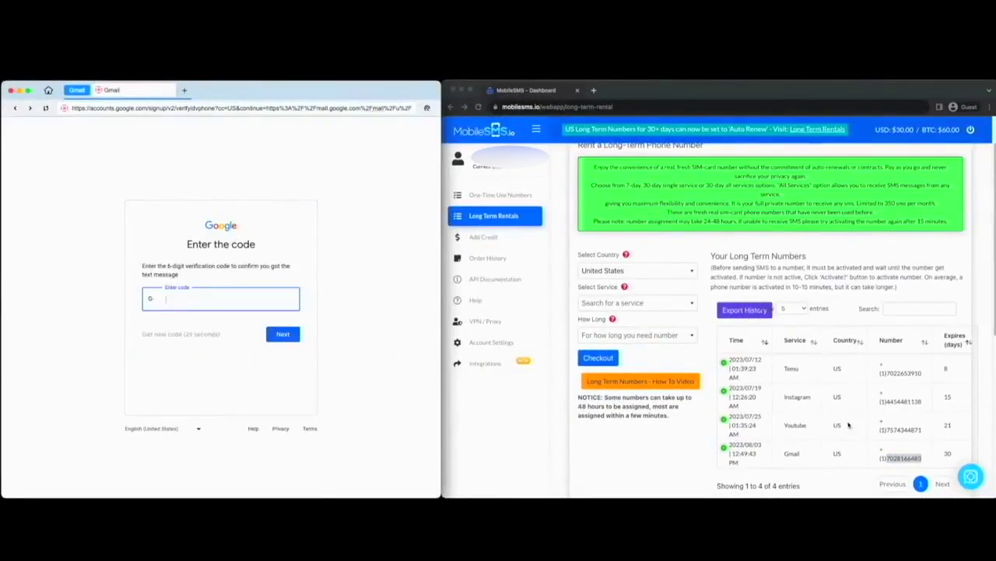
Step: Copy the Google verification code from the newest gmail SMS and submit it in the account signup
{"action": "scroll", "coordinate": [825, 417], "scroll_direction": "down", "scroll_amount": 5}
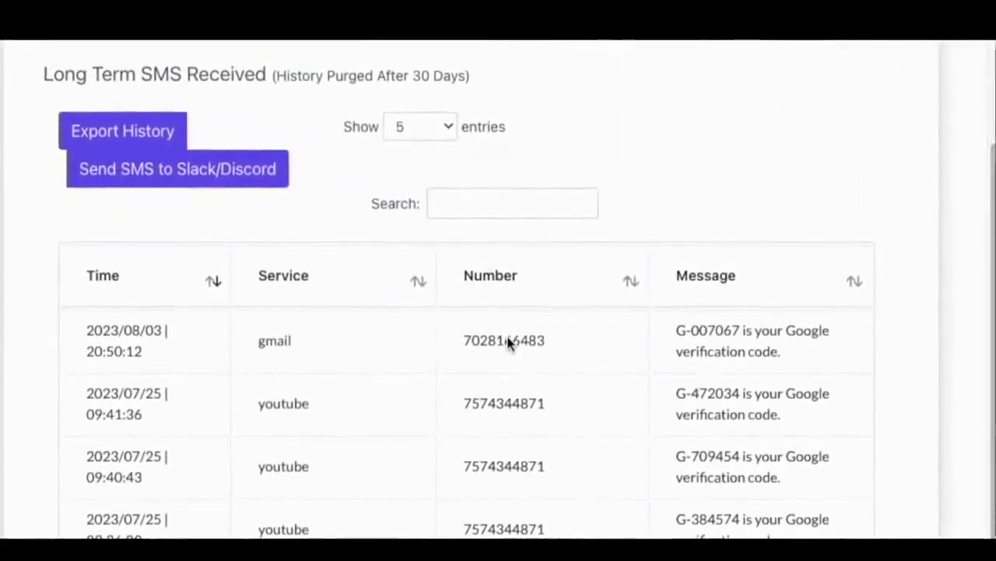
{"action": "double_click", "coordinate": [716, 327]}
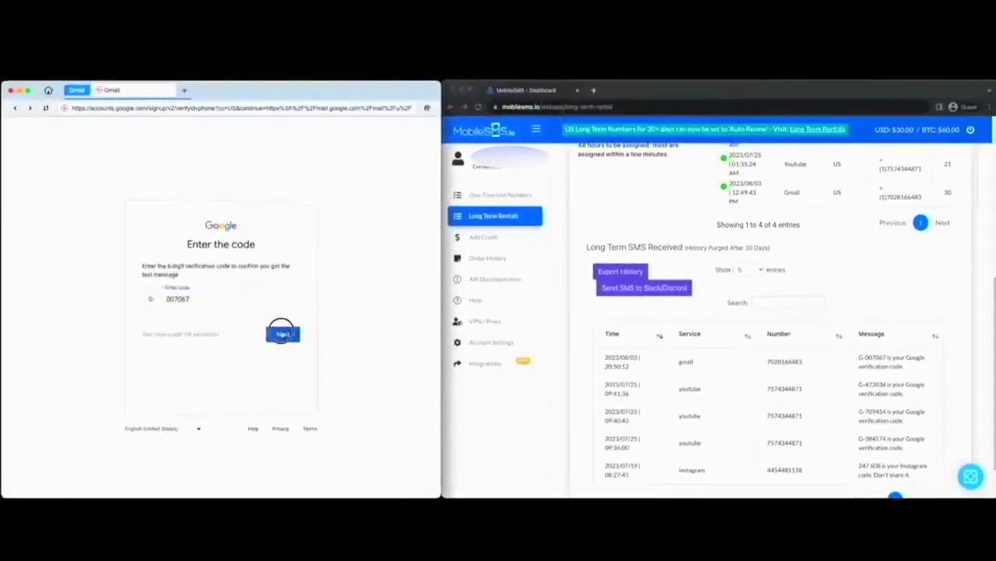
{"action": "left_click", "coordinate": [282, 333]}
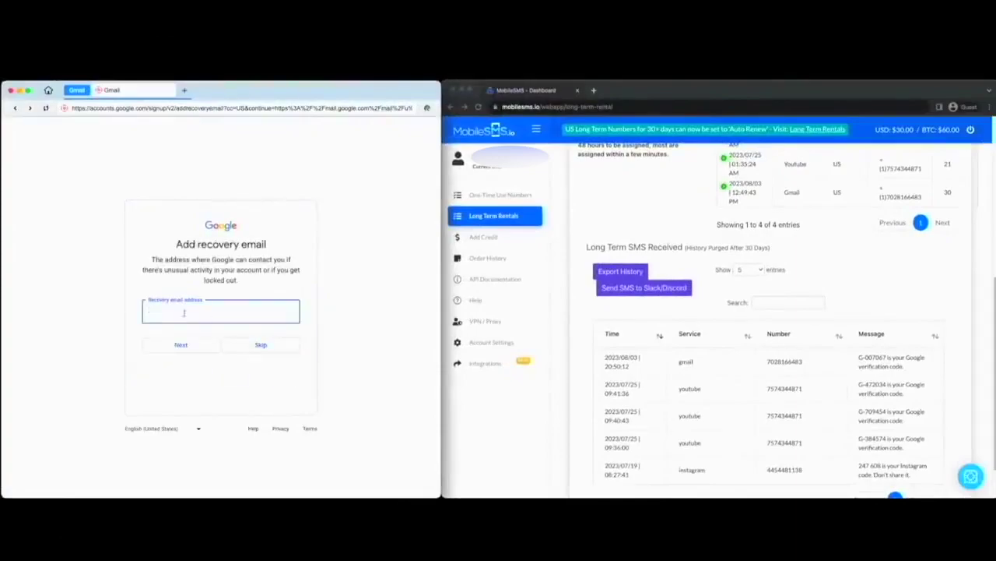
Step: Skip the recovery email, add the rented phone number to the account, and decline its use across Google services
{"action": "left_click", "coordinate": [261, 345]}
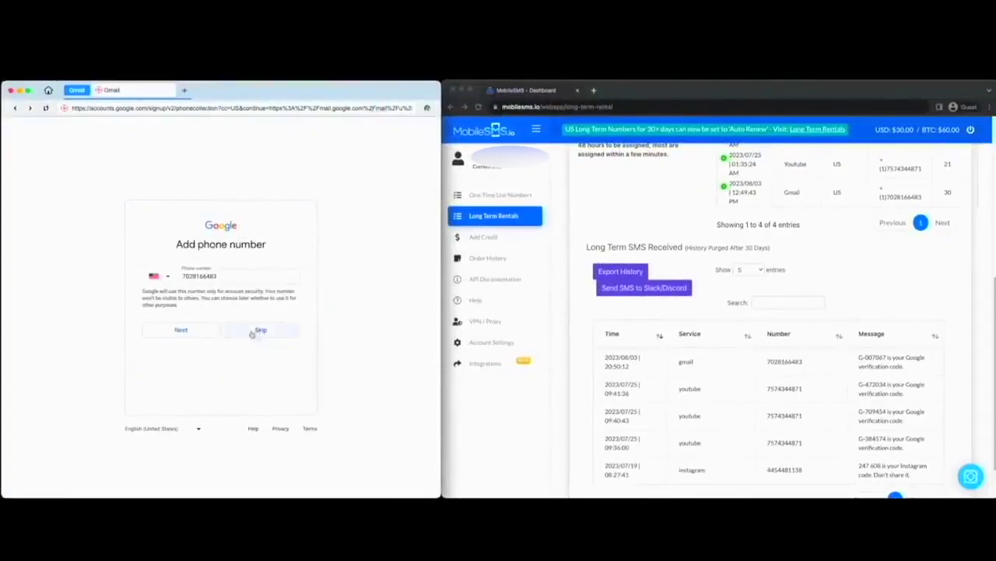
{"action": "left_click", "coordinate": [190, 336]}
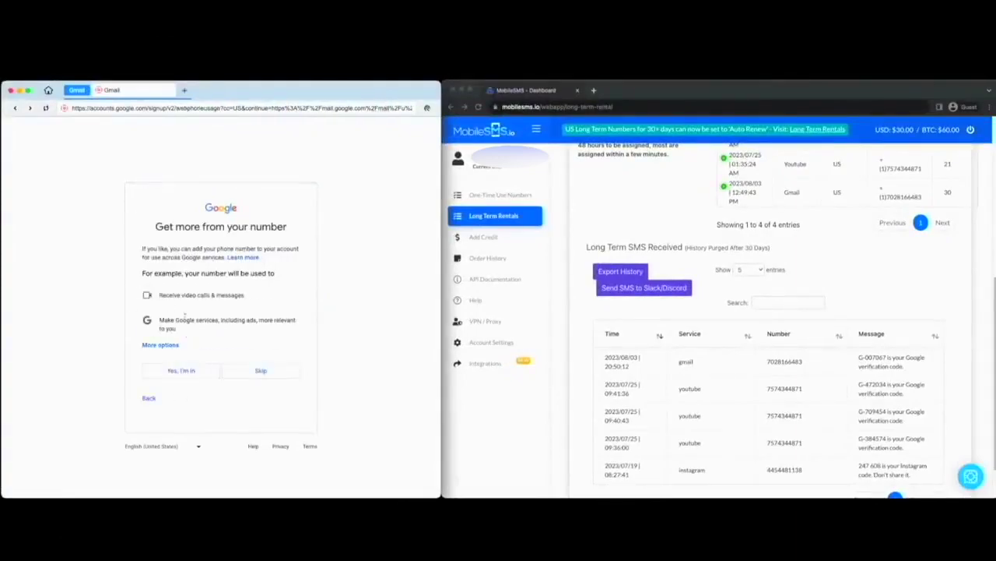
{"action": "left_click", "coordinate": [251, 375]}
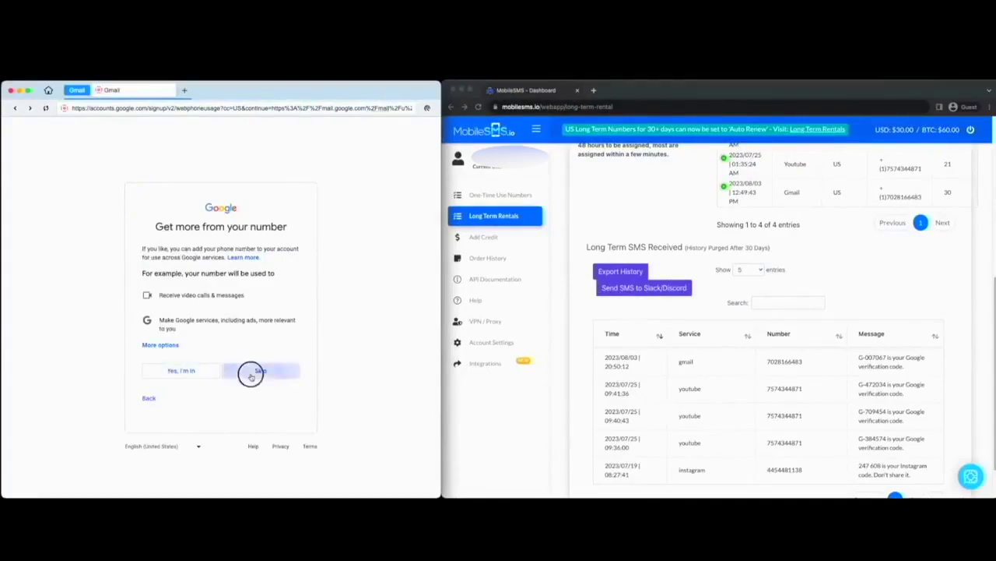
Step: Accept the reviewed account info, agree to the privacy terms, and confirm the personalization settings
{"action": "left_click", "coordinate": [282, 339]}
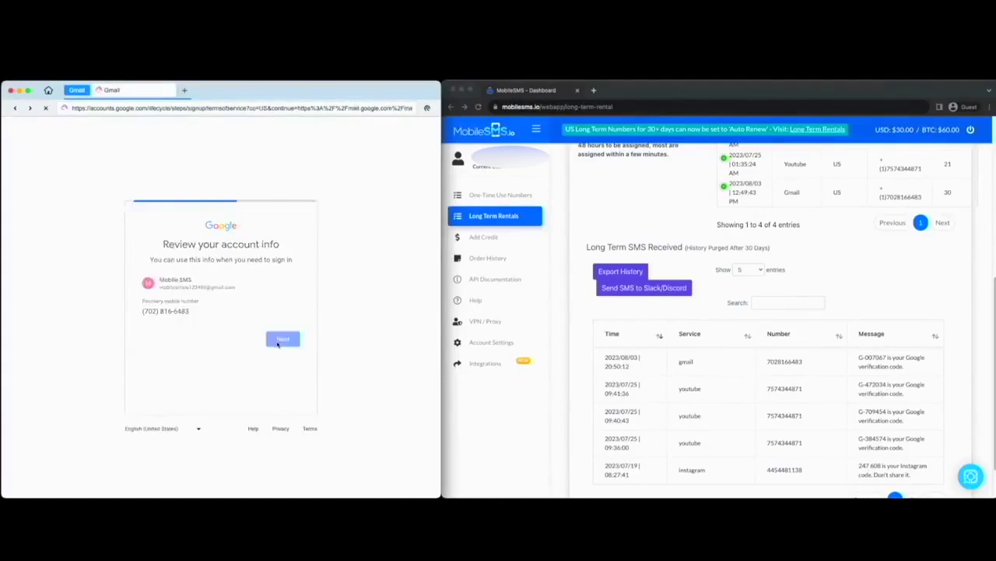
{"action": "scroll", "coordinate": [279, 343], "scroll_direction": "down", "scroll_amount": 10}
{"action": "left_click", "coordinate": [277, 435]}
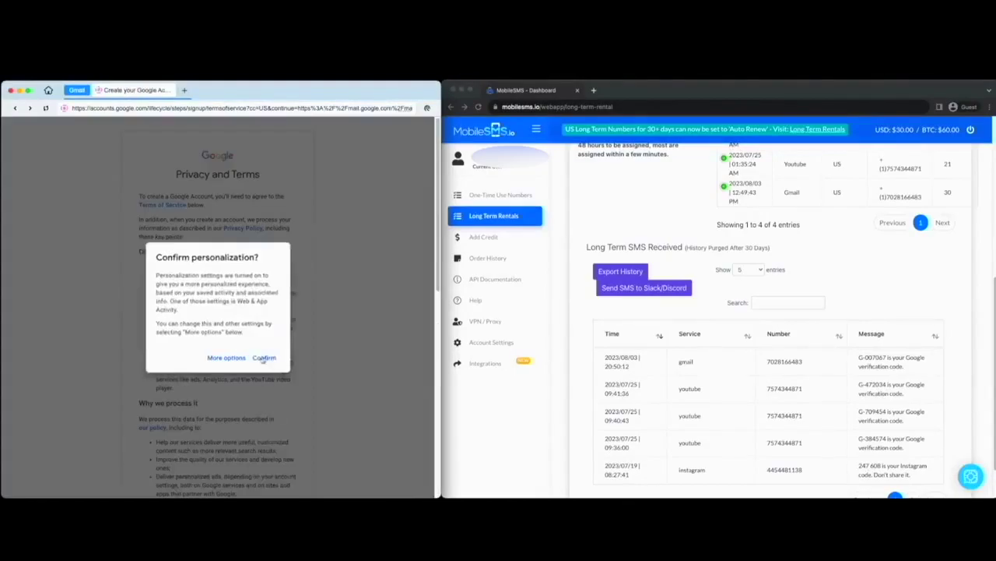
{"action": "left_click", "coordinate": [262, 355]}
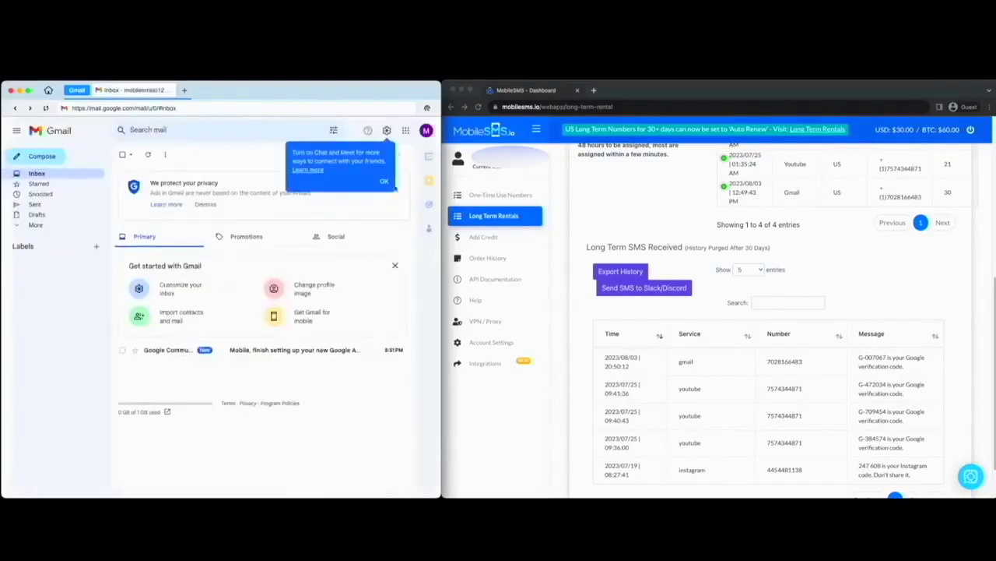
Step: Dismiss Gmail's Chat and Meet notice and examine the personal info of the new Google Account
{"action": "left_click", "coordinate": [384, 181]}
{"action": "left_click", "coordinate": [426, 130]}
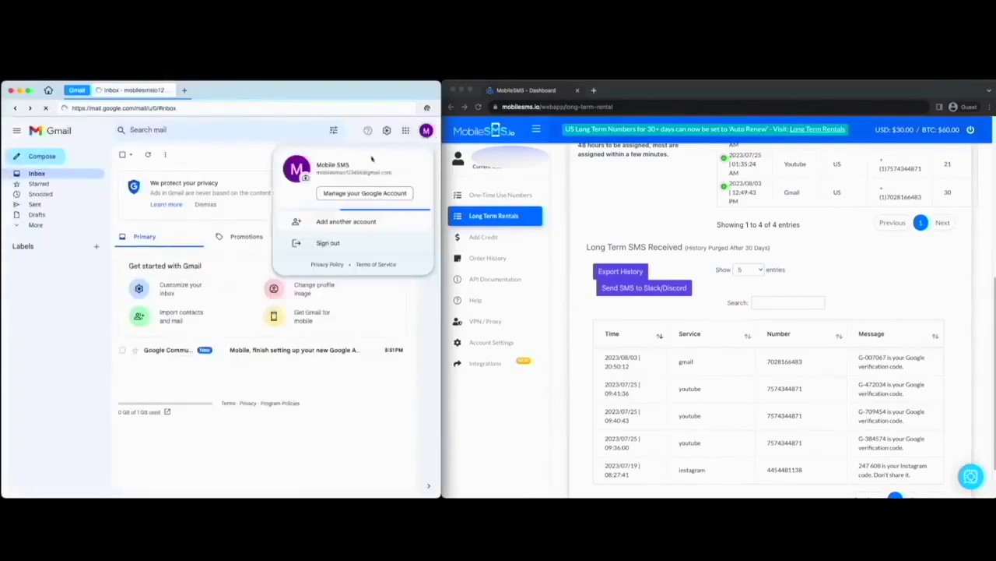
{"action": "left_click", "coordinate": [335, 193]}
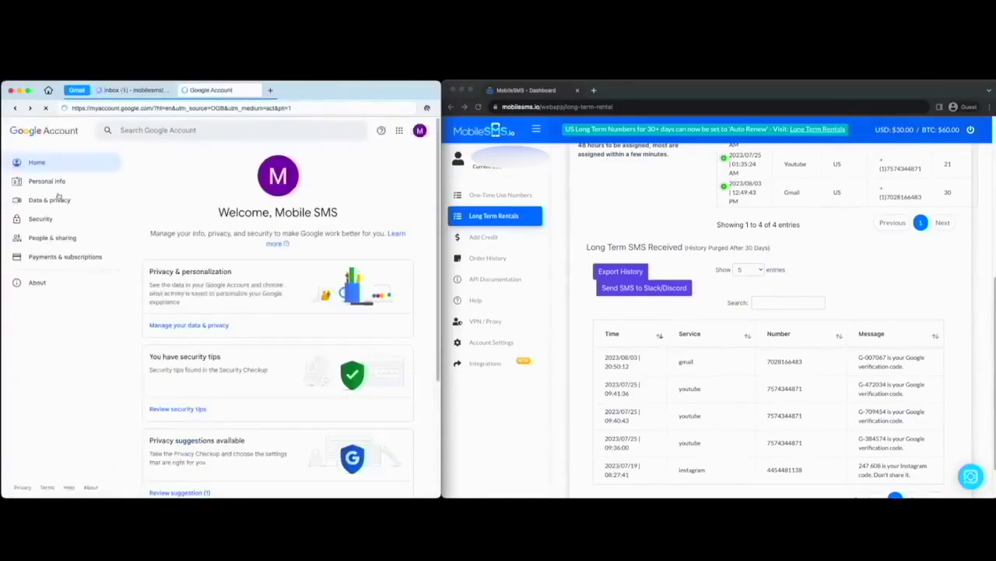
{"action": "left_click", "coordinate": [54, 183]}
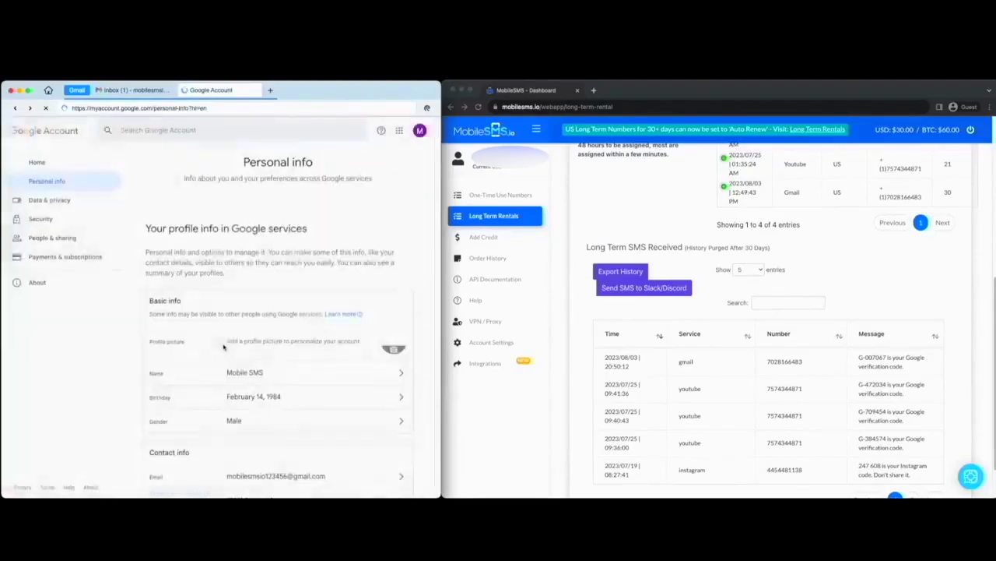
{"action": "scroll", "coordinate": [262, 367], "scroll_direction": "down", "scroll_amount": 3}
Step: Start 2-Step Verification in the Google Account's security settings and submit the rented Gmail number for text message codes
{"action": "left_click", "coordinate": [263, 350]}
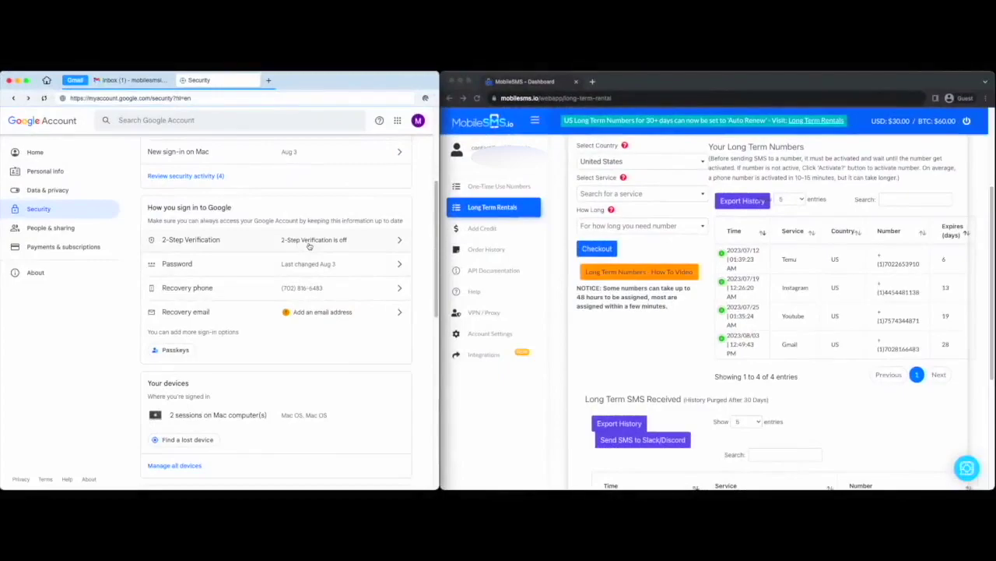
{"action": "left_click", "coordinate": [309, 243]}
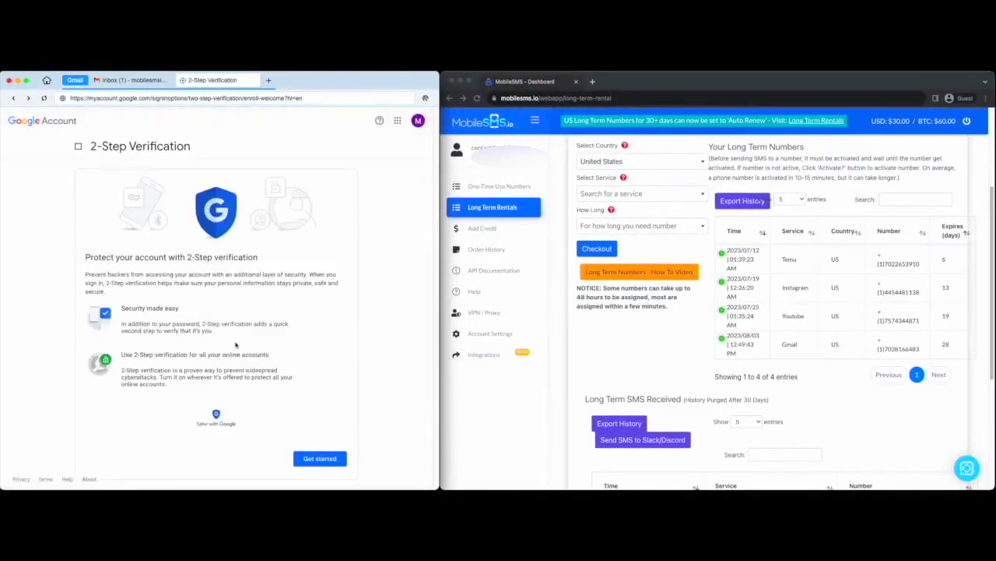
{"action": "left_click", "coordinate": [314, 459]}
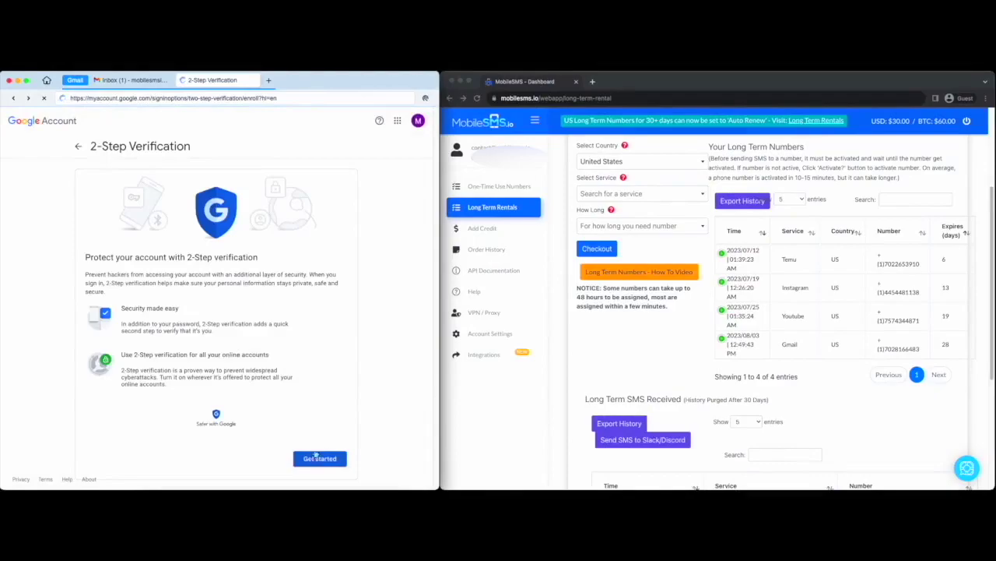
{"action": "left_click", "coordinate": [129, 298]}
{"action": "key", "text": "super+v"}
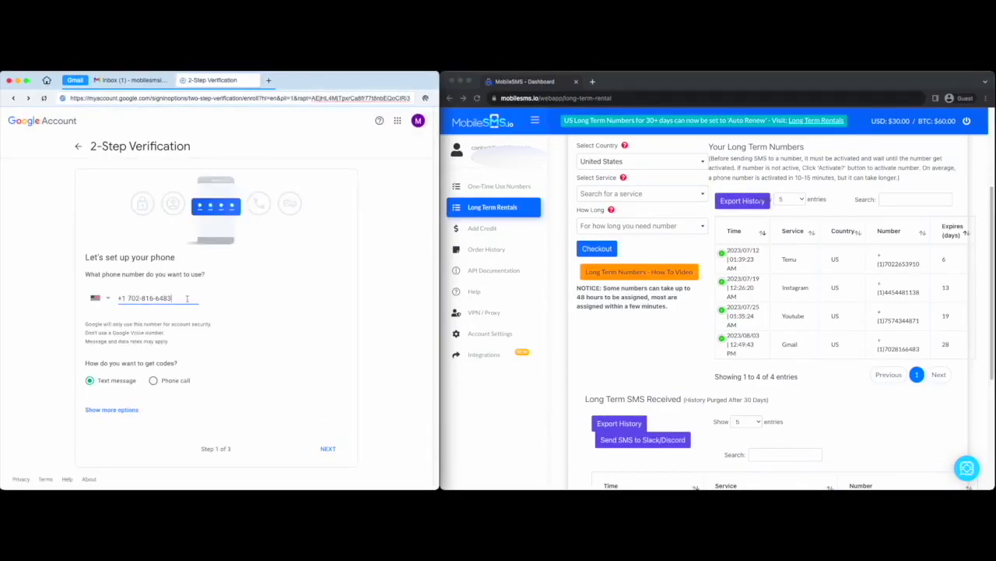
{"action": "triple_click", "coordinate": [144, 298]}
{"action": "double_click", "coordinate": [903, 348]}
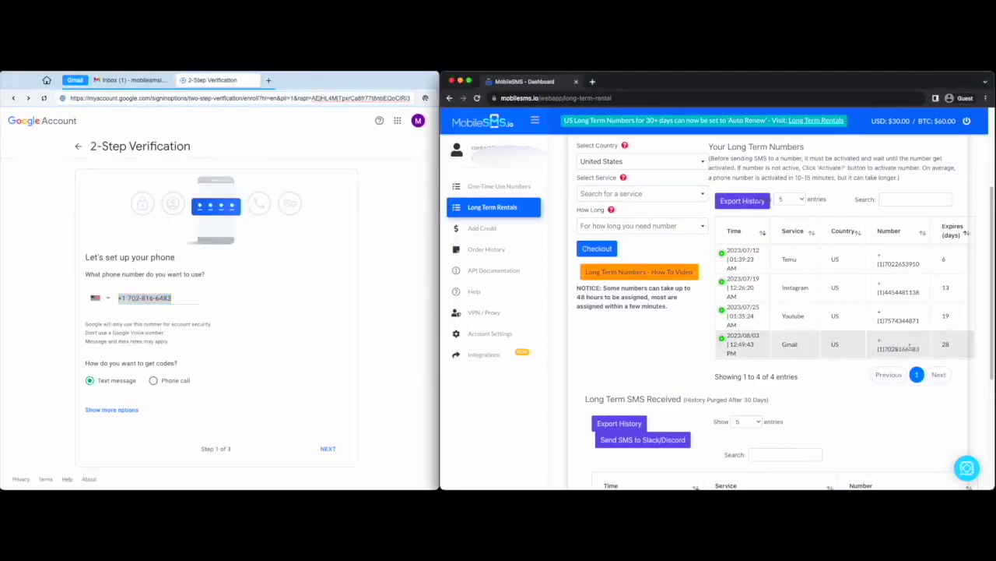
{"action": "left_click", "coordinate": [327, 449]}
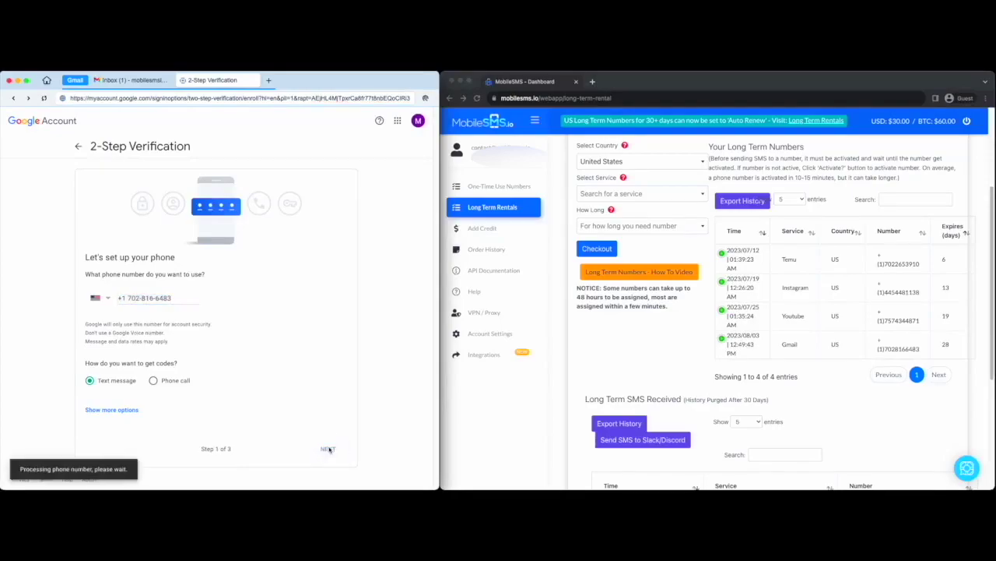
Step: Copy the Google verification code from the newest gmail SMS and submit it as the 2-Step Verification code
{"action": "scroll", "coordinate": [850, 350], "scroll_direction": "down", "scroll_amount": 5}
{"action": "left_click", "coordinate": [868, 323]}
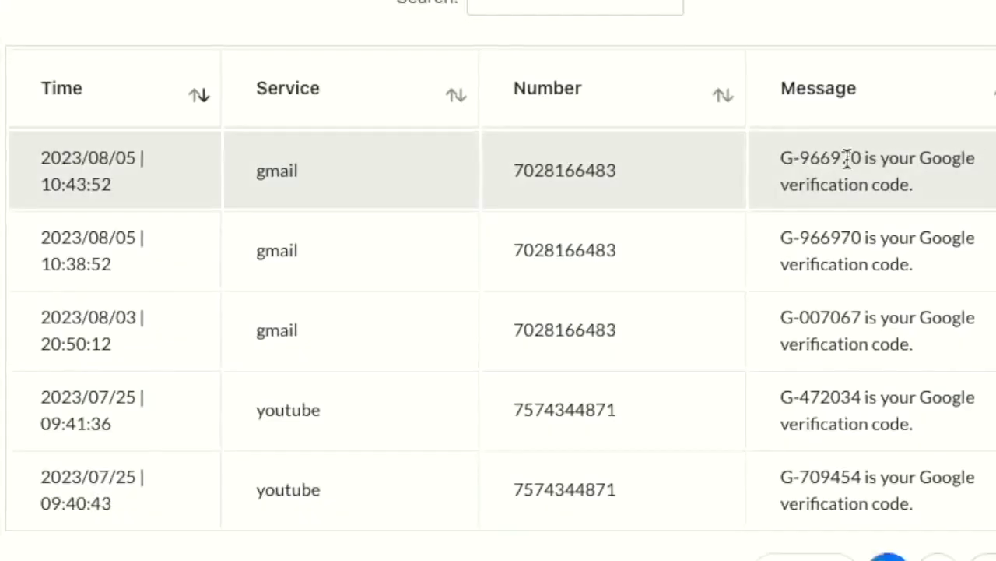
{"action": "double_click", "coordinate": [873, 321]}
{"action": "key", "text": "ctrl+c"}
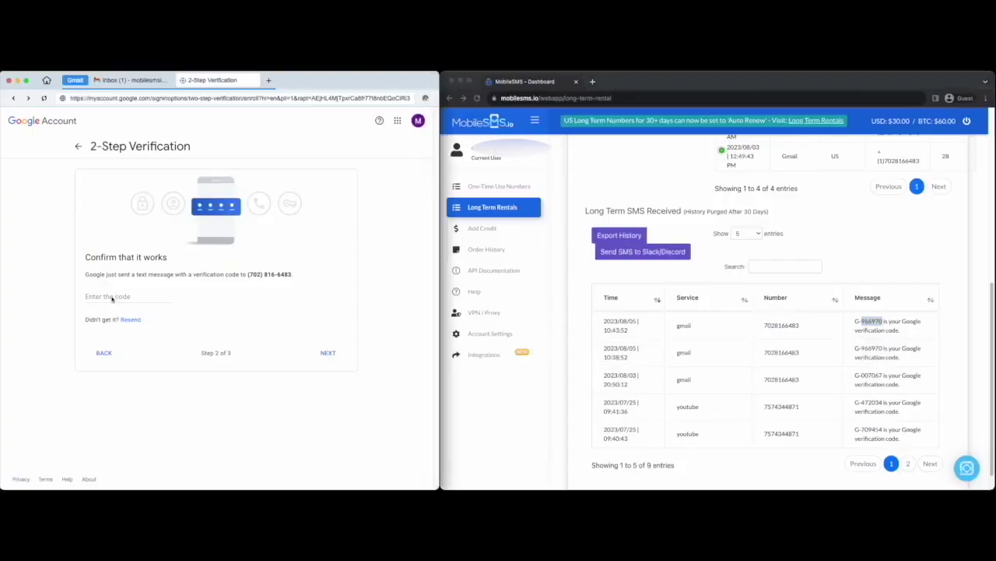
{"action": "left_click", "coordinate": [129, 296]}
{"action": "key", "text": "ctrl+v"}
{"action": "left_click", "coordinate": [330, 355]}
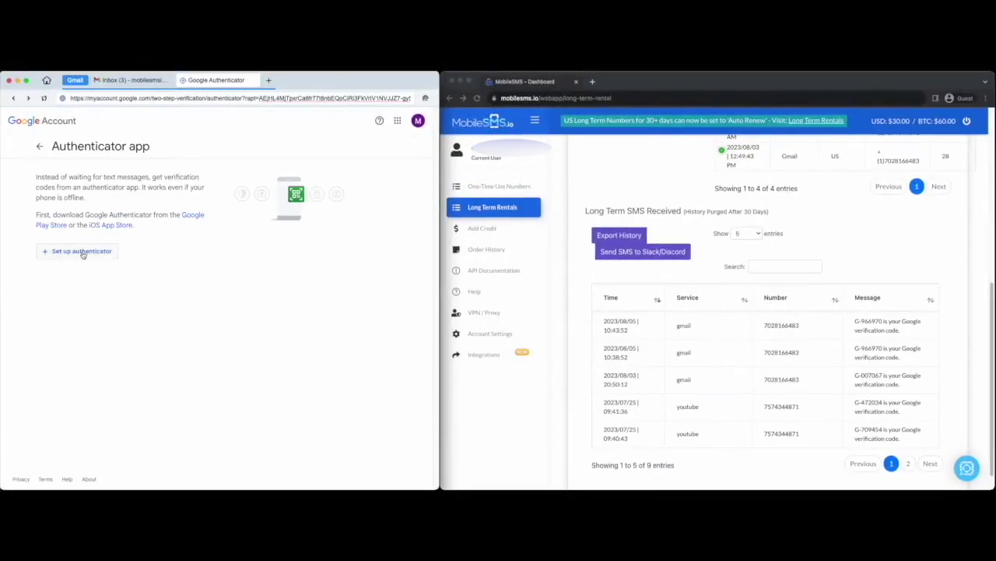
Step: Start the authenticator app setup for the Google Account to bring up its QR code
{"action": "left_click", "coordinate": [82, 251]}
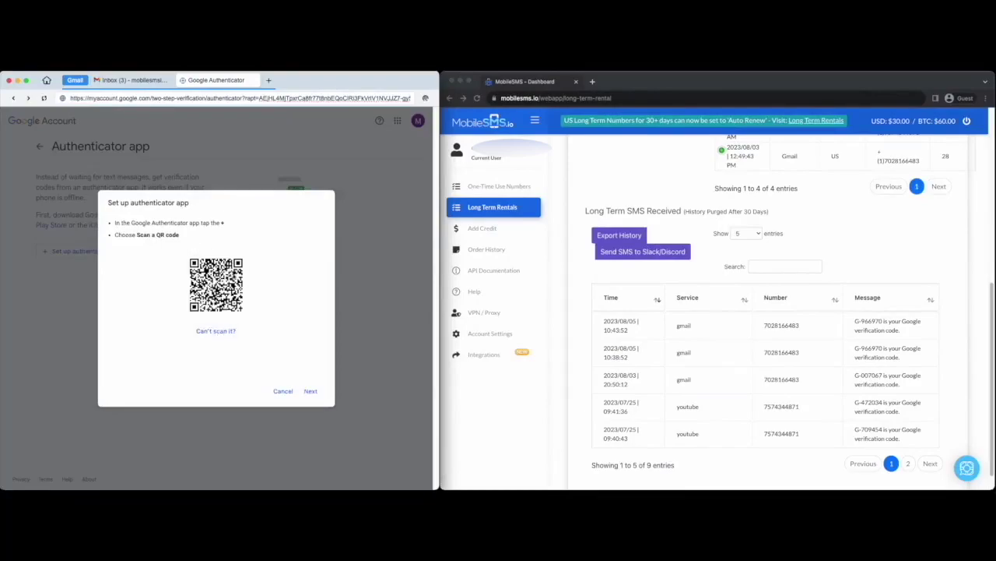